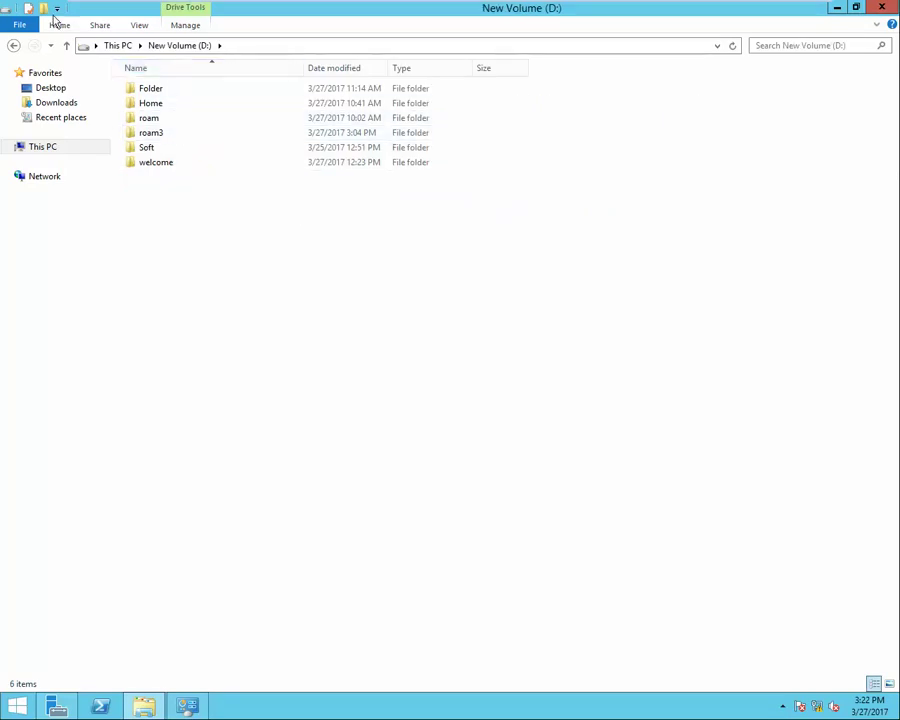
Create a new folder named HM on the D: volume
click(44, 9)
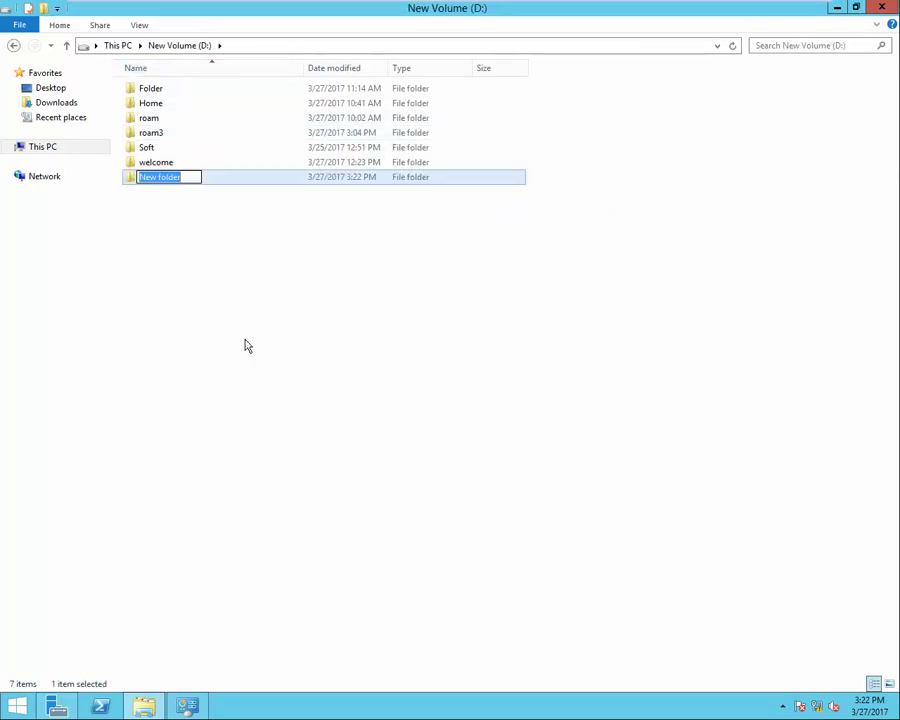
text(HM)
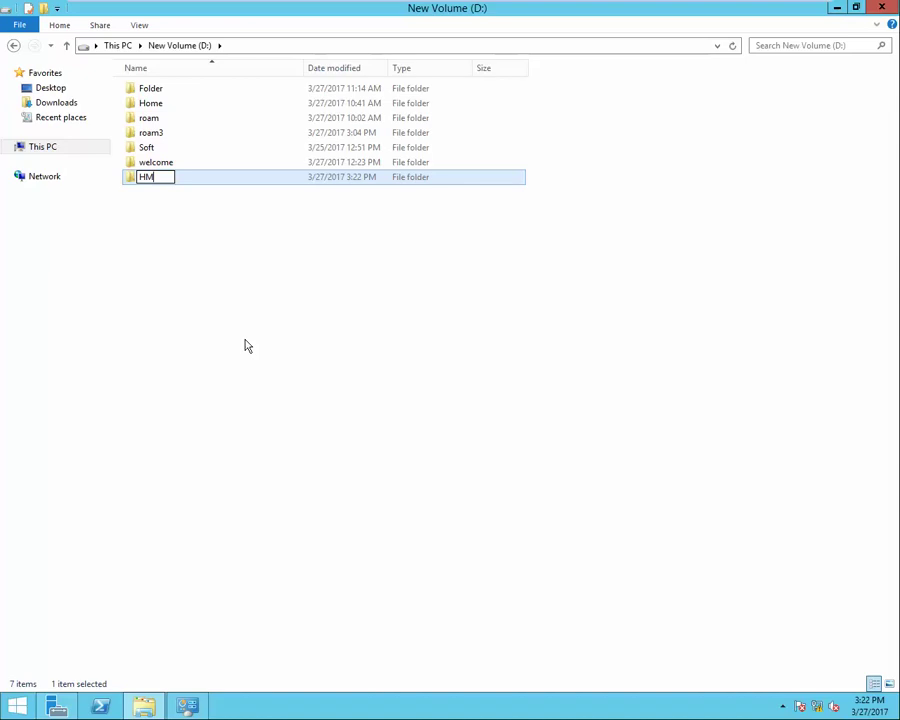
click(171, 245)
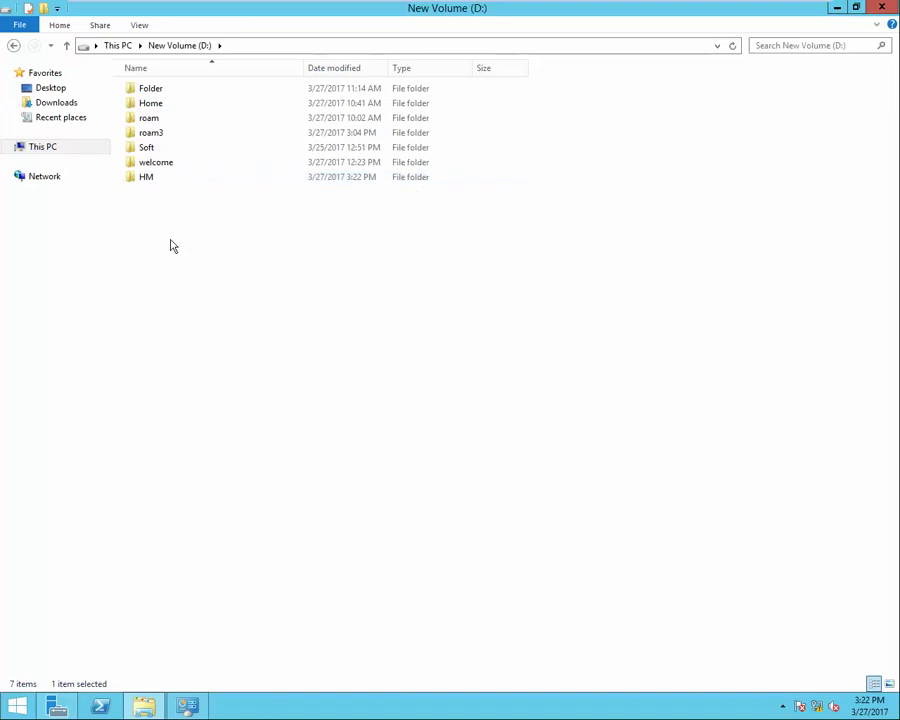
Share the HM folder with Everyone at the Read/Write permission level
right_click(157, 181)
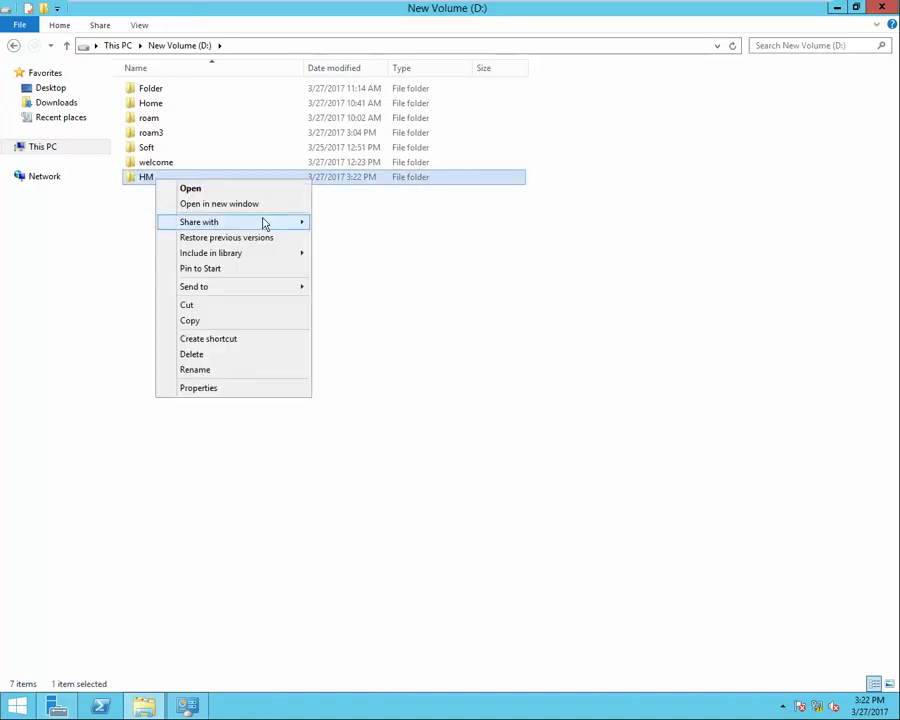
mouse_move(265, 224)
click(360, 237)
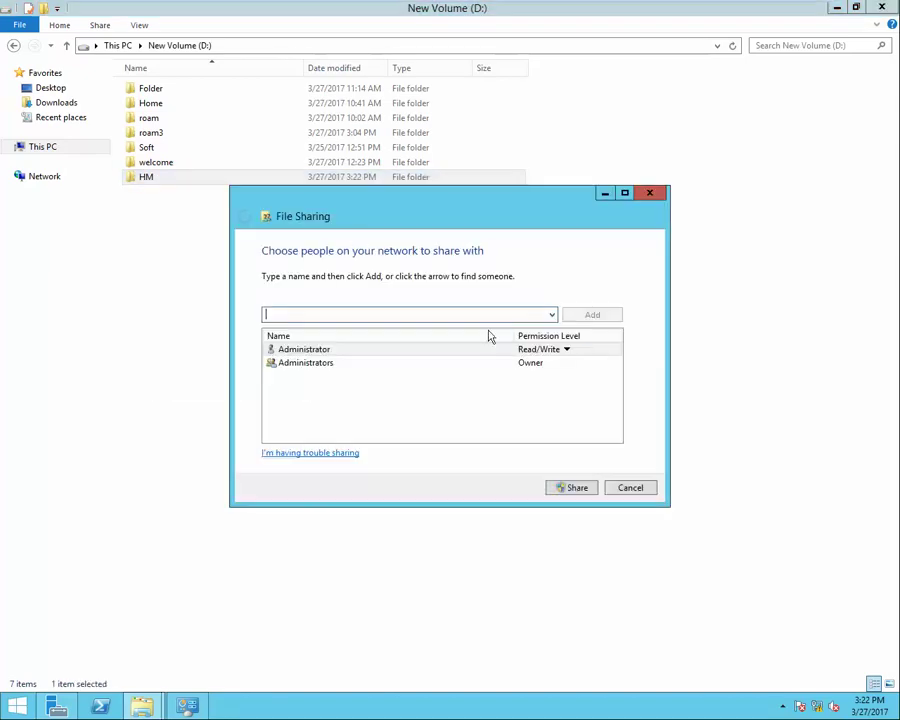
click(551, 314)
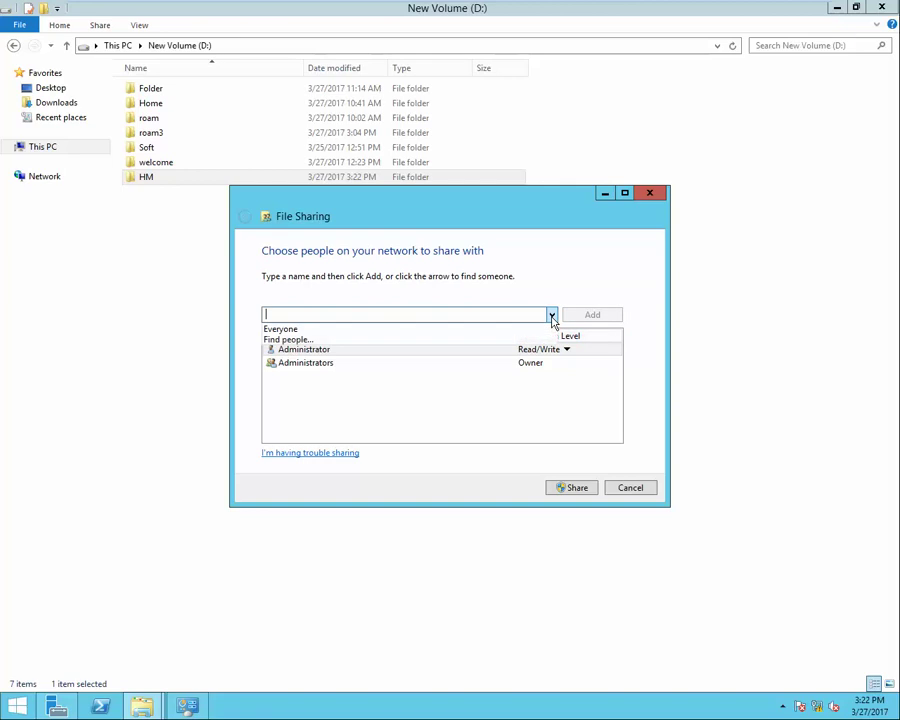
click(344, 331)
click(590, 314)
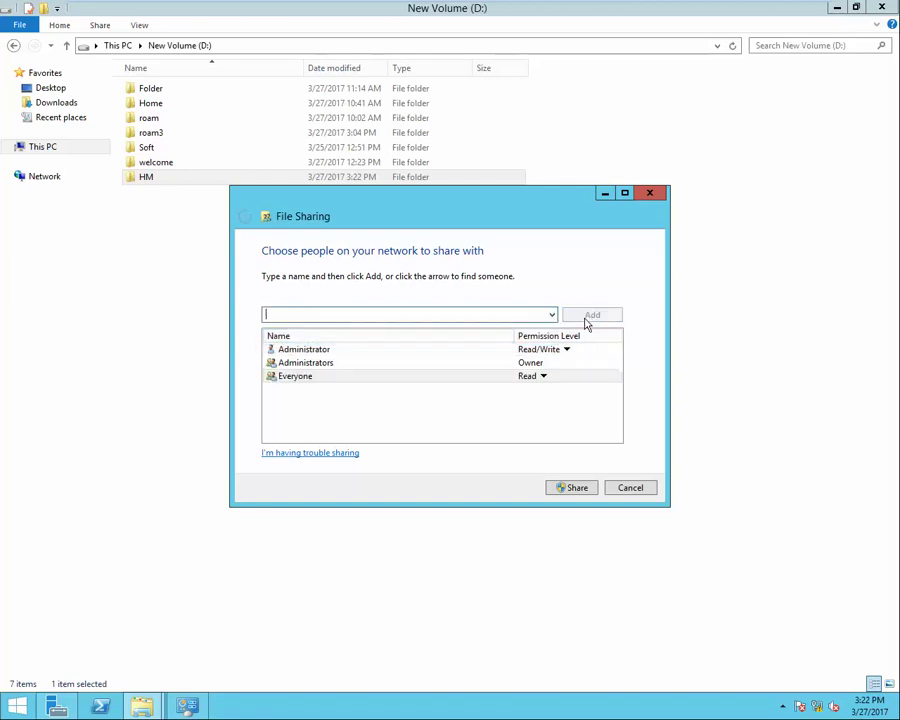
click(544, 377)
click(596, 395)
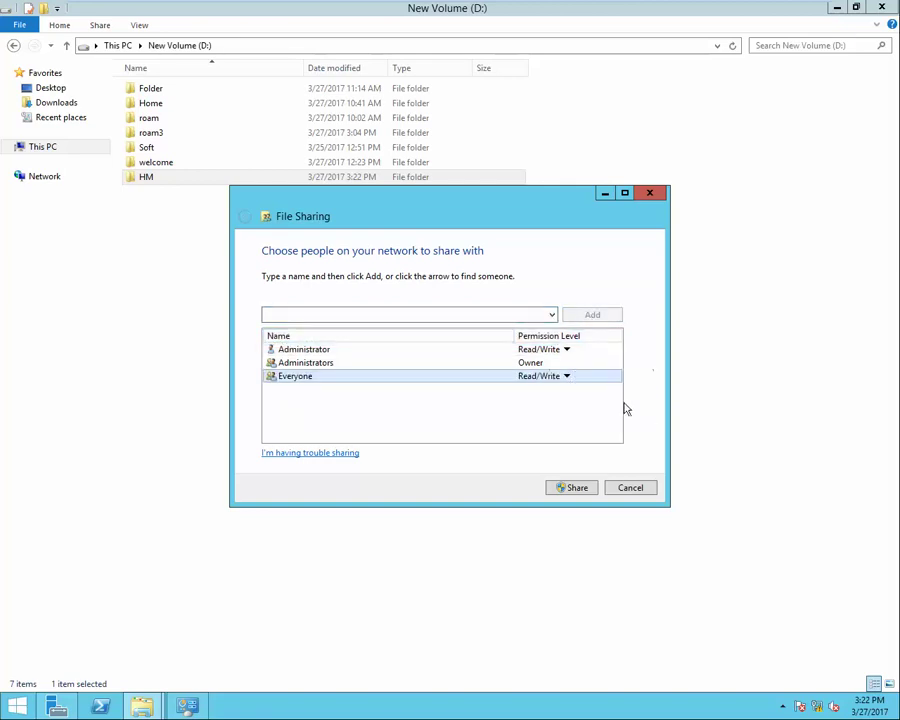
click(578, 488)
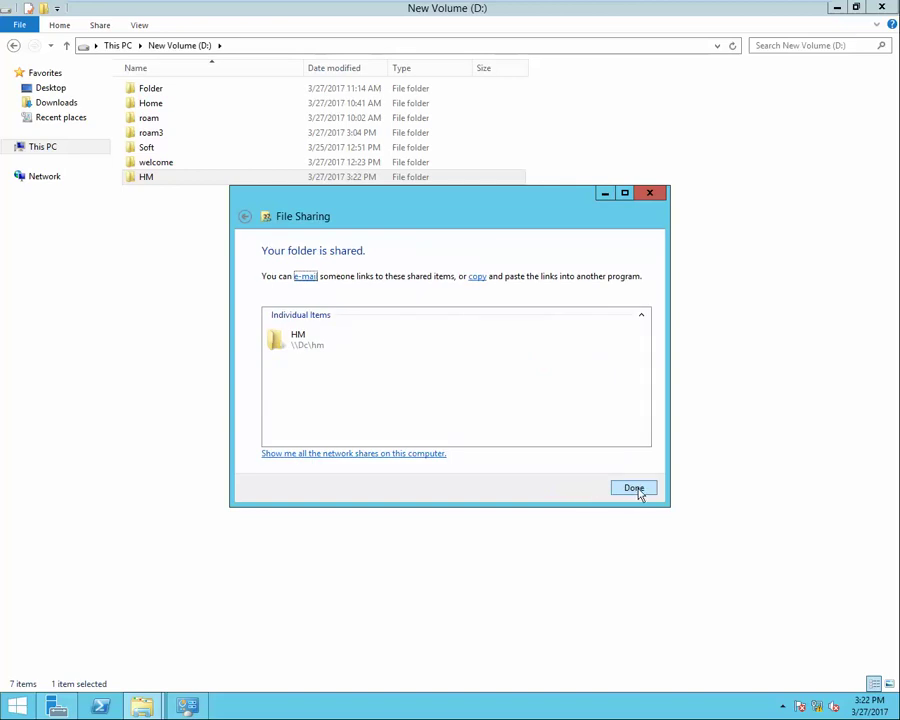
click(638, 490)
Refresh the D: volume's folder list and close the Network and Sharing Center window
click(287, 292)
right_click(286, 290)
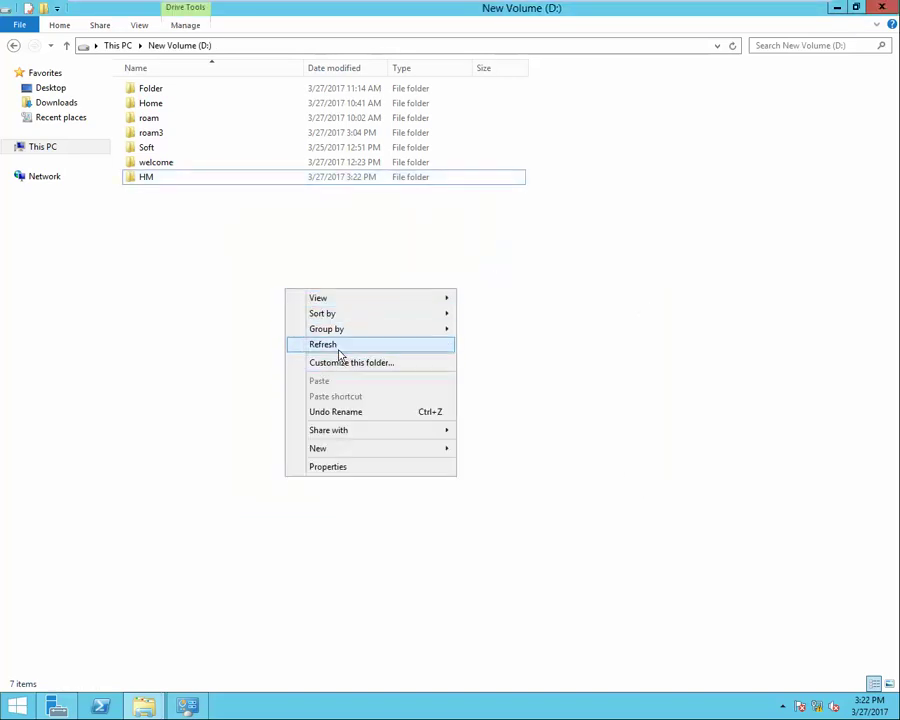
click(336, 348)
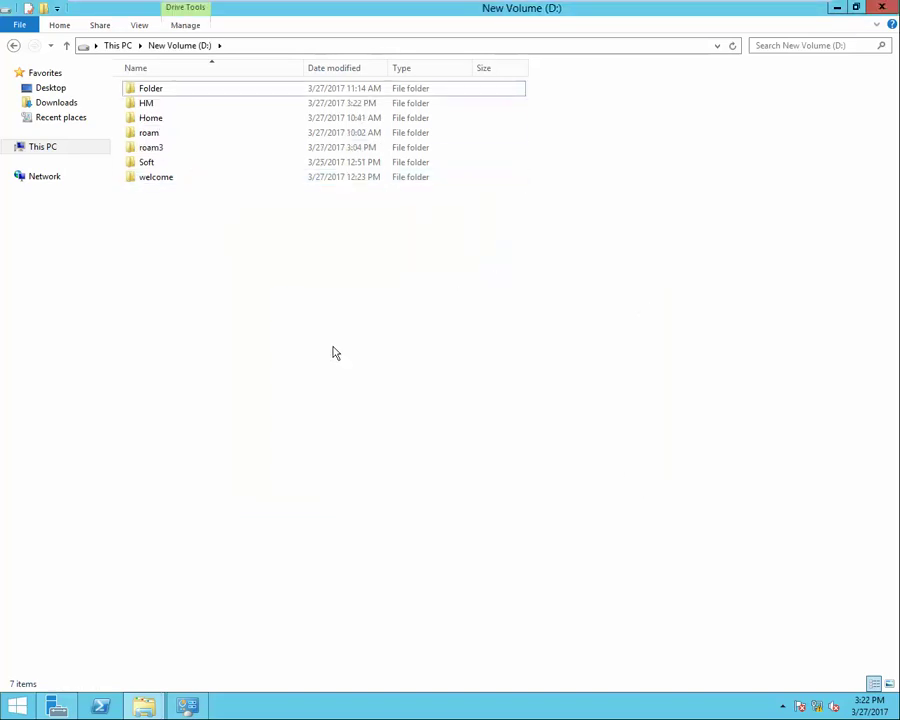
click(160, 107)
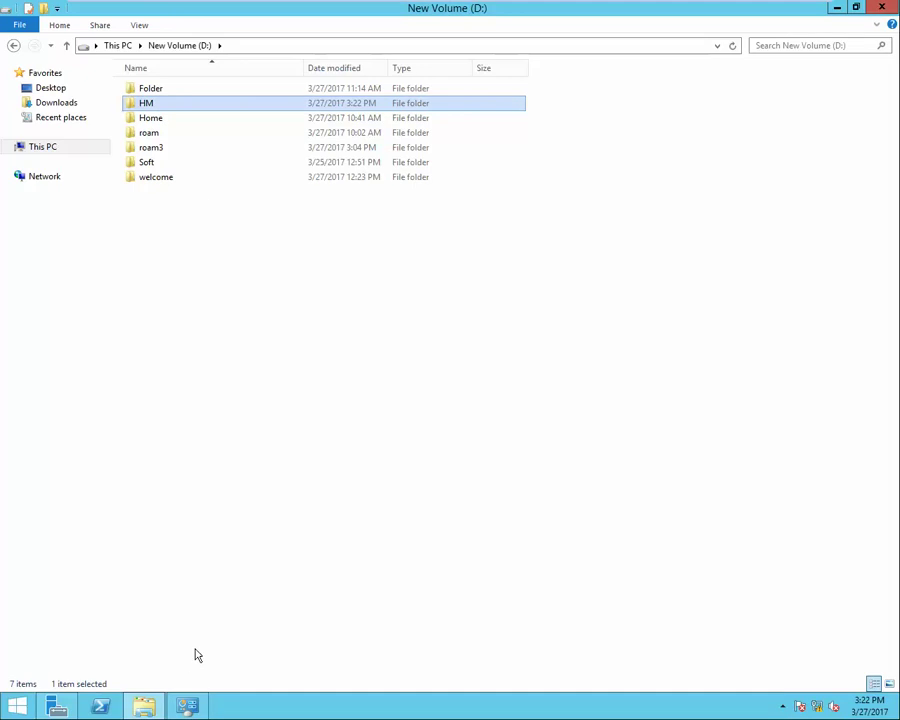
click(190, 707)
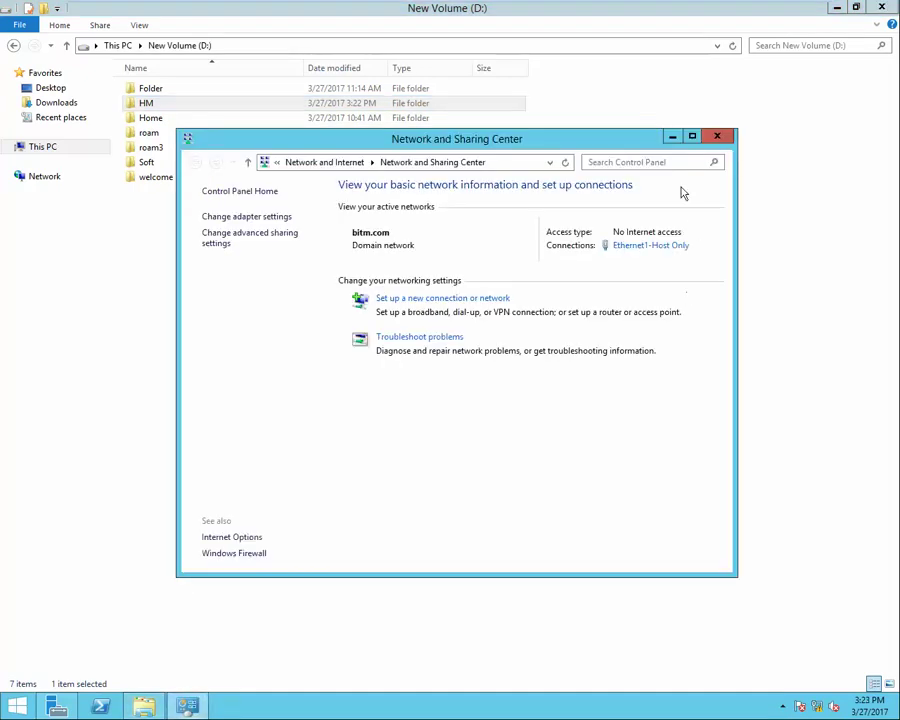
click(715, 137)
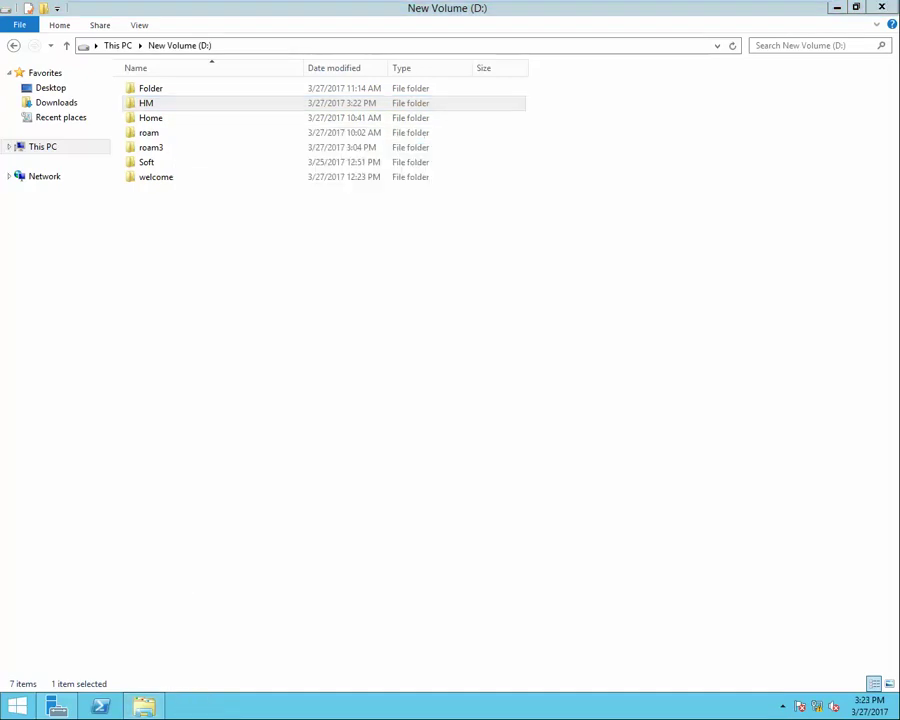
Switch to Server Manager, launch Active Directory Users and Computers, and open the properties of user a2 in test2
click(58, 708)
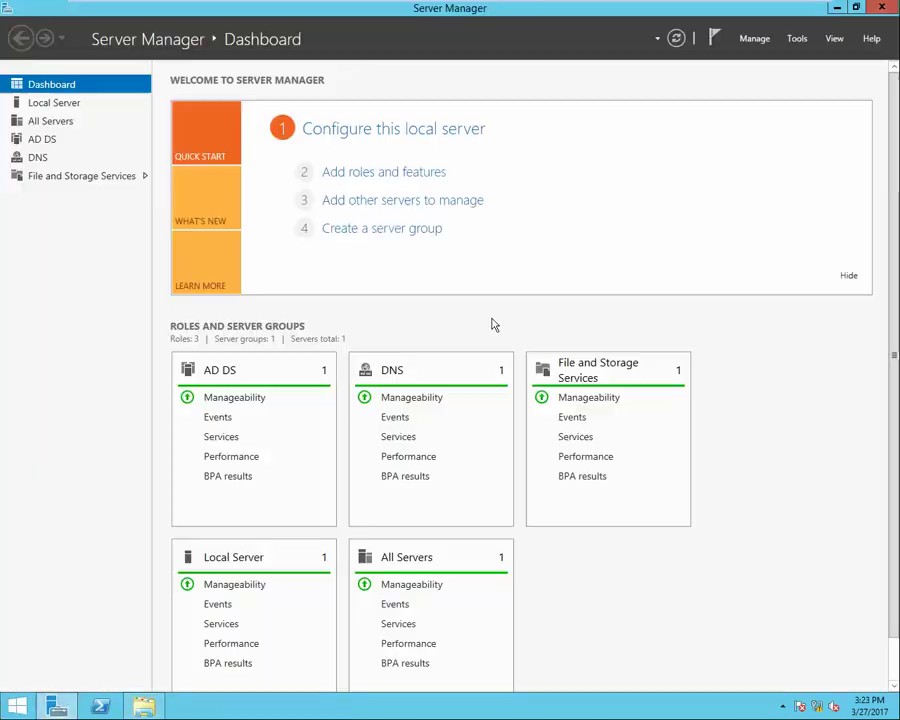
click(798, 40)
click(783, 123)
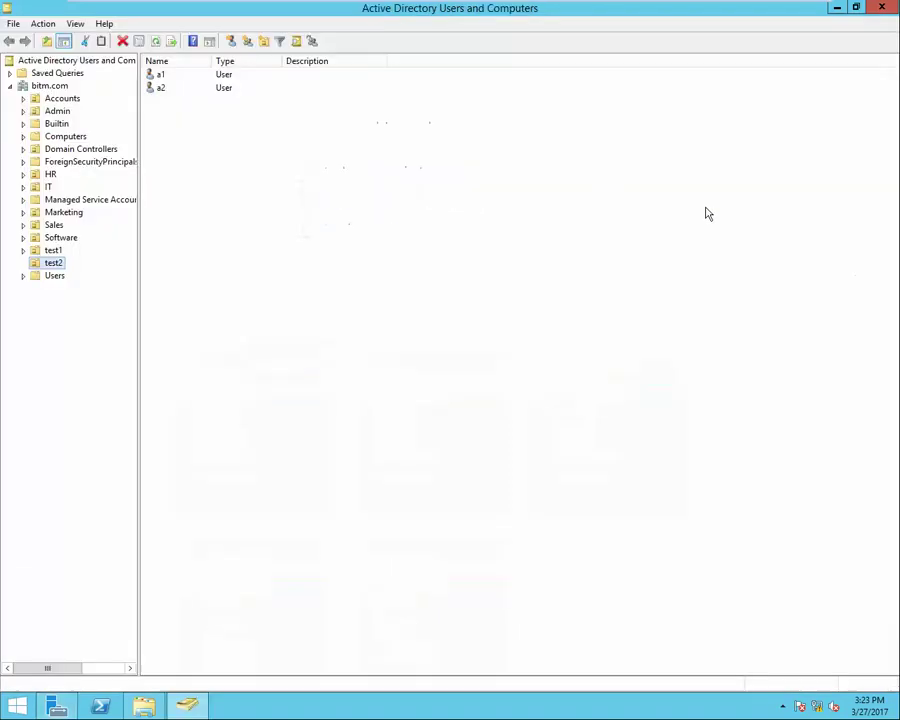
click(163, 91)
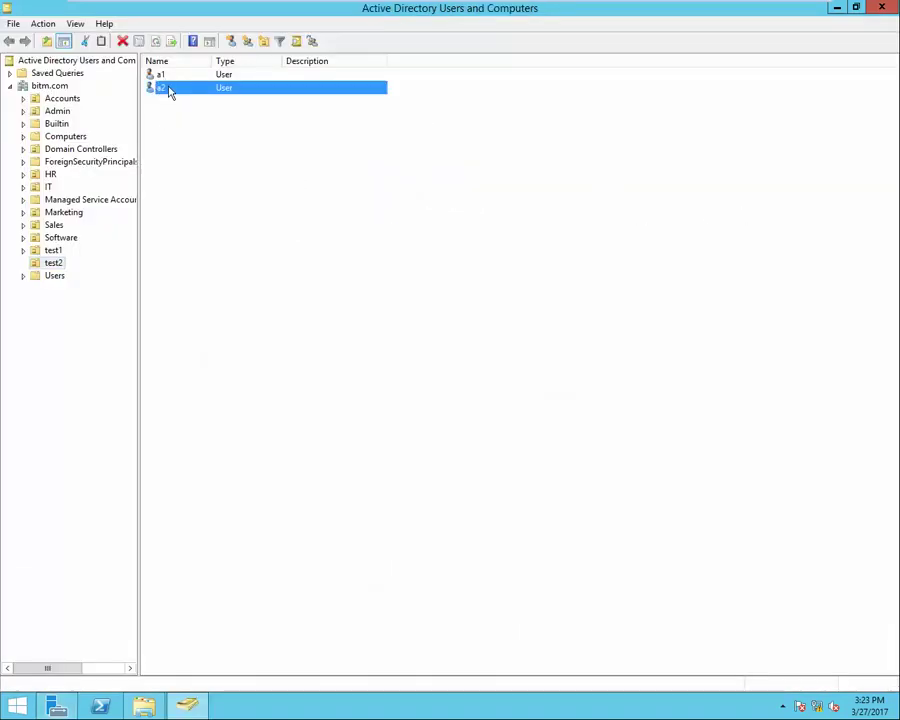
double_click(170, 92)
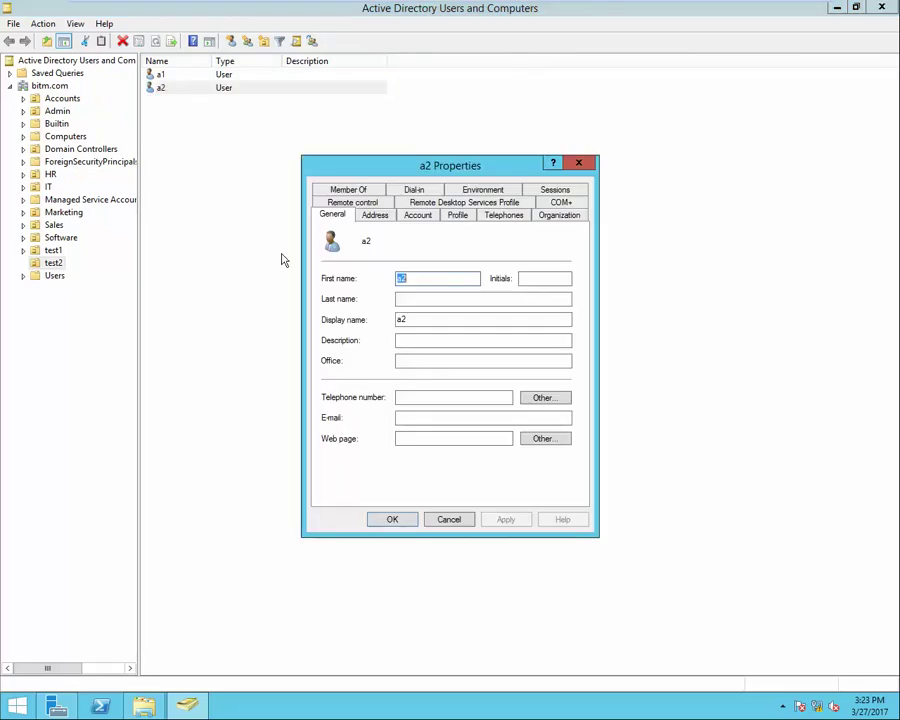
Connect user a2's home folder as drive Z: to \\DC\HM\a2 in the profile settings and apply the change
click(458, 216)
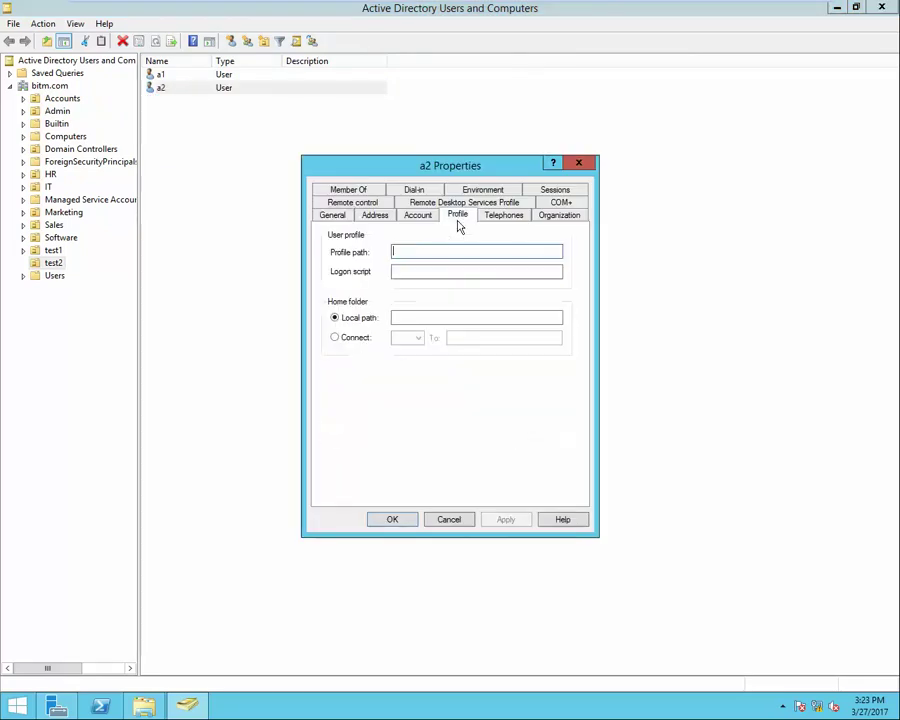
click(352, 342)
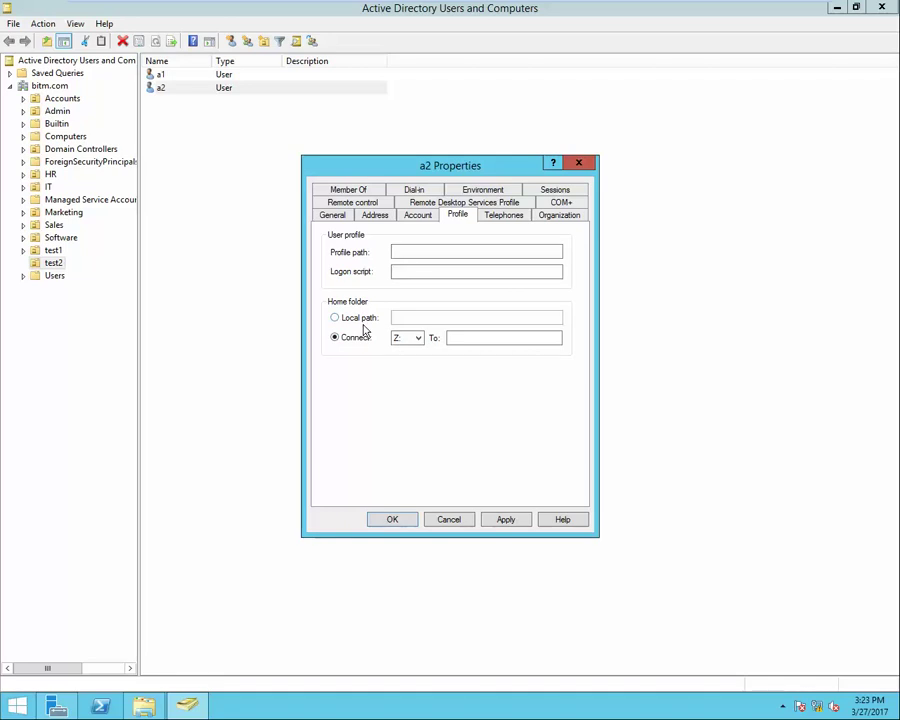
click(418, 338)
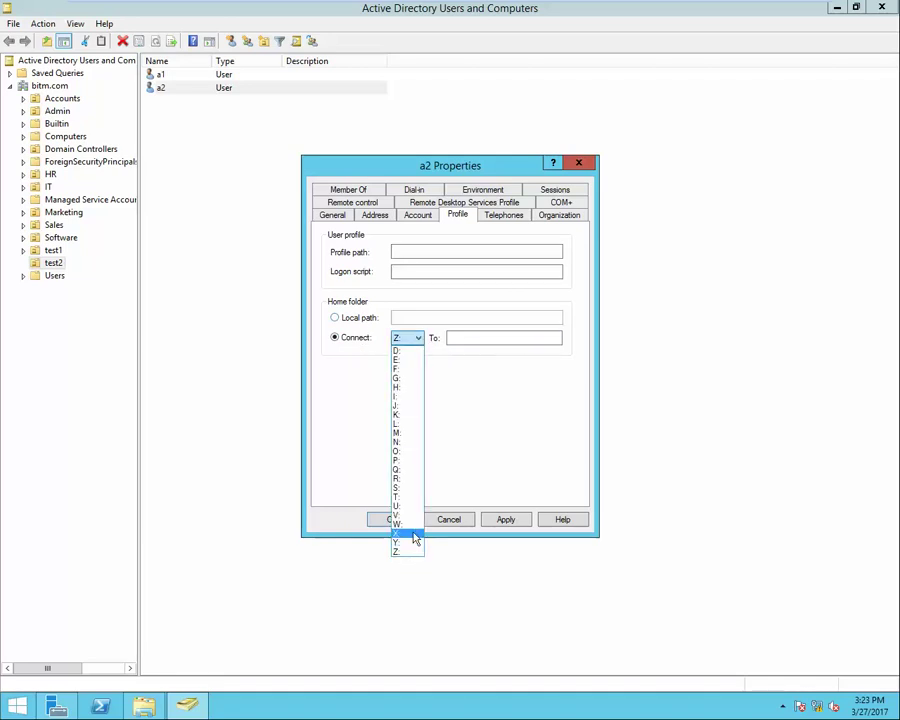
click(518, 503)
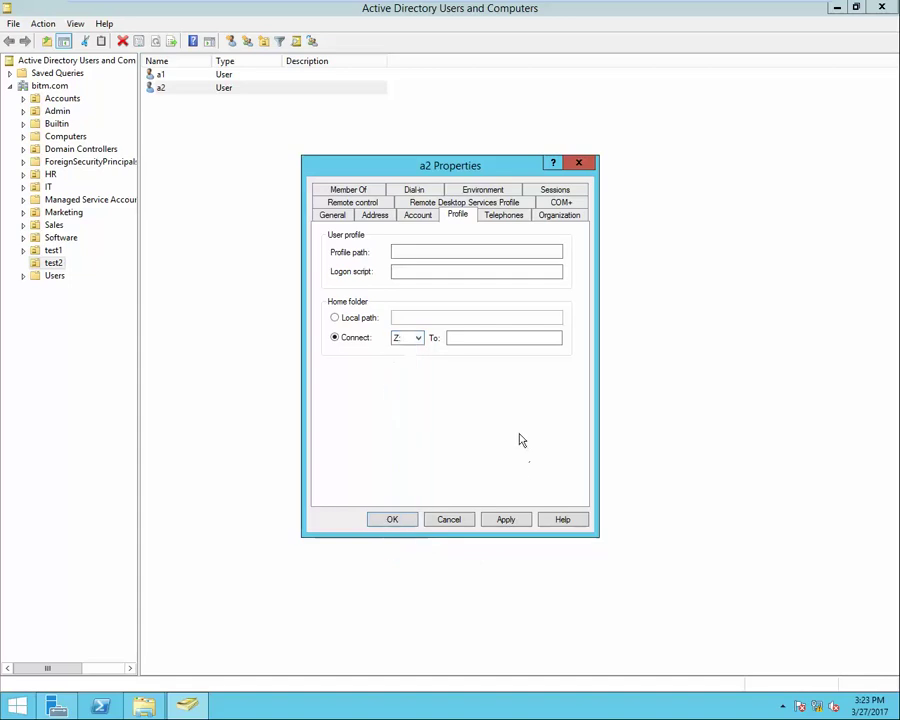
click(478, 337)
text(\DC\)
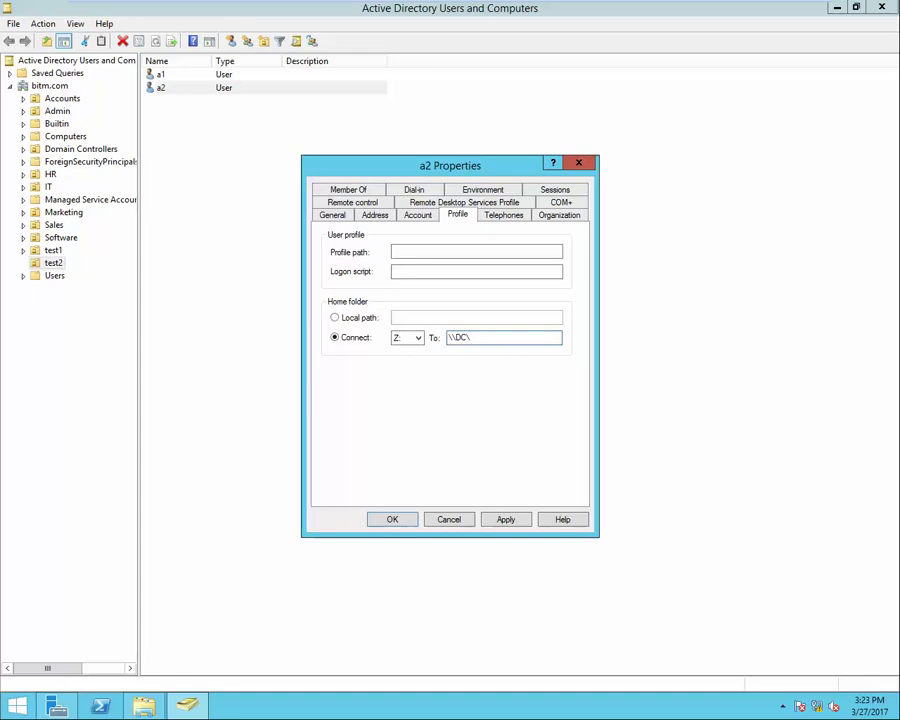
text(HM\a2)
click(506, 521)
click(397, 523)
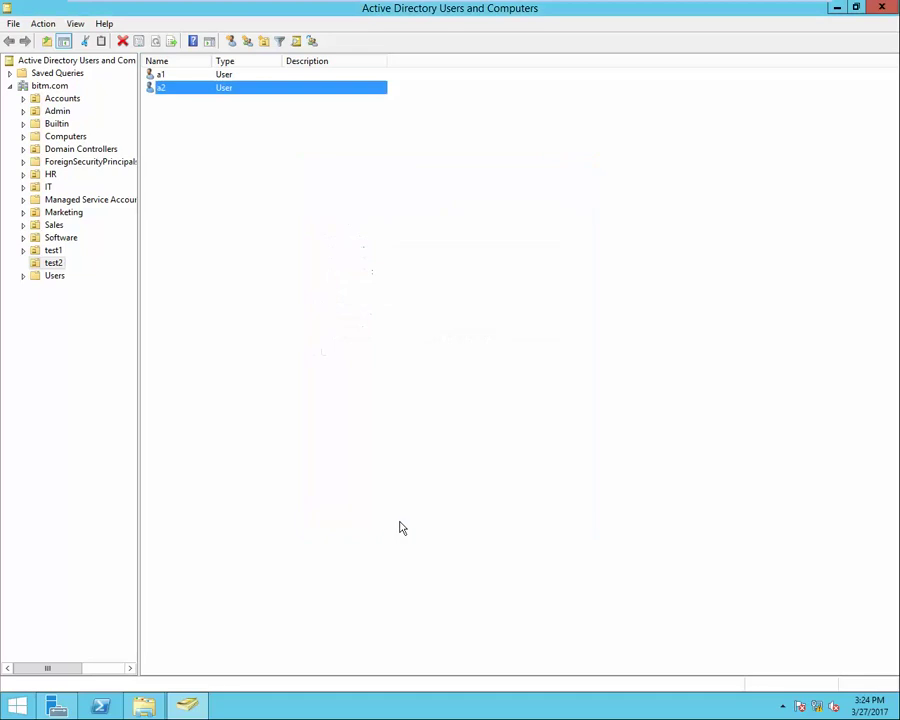
Refresh the list of users in the test2 organizational unit
click(281, 199)
right_click(281, 199)
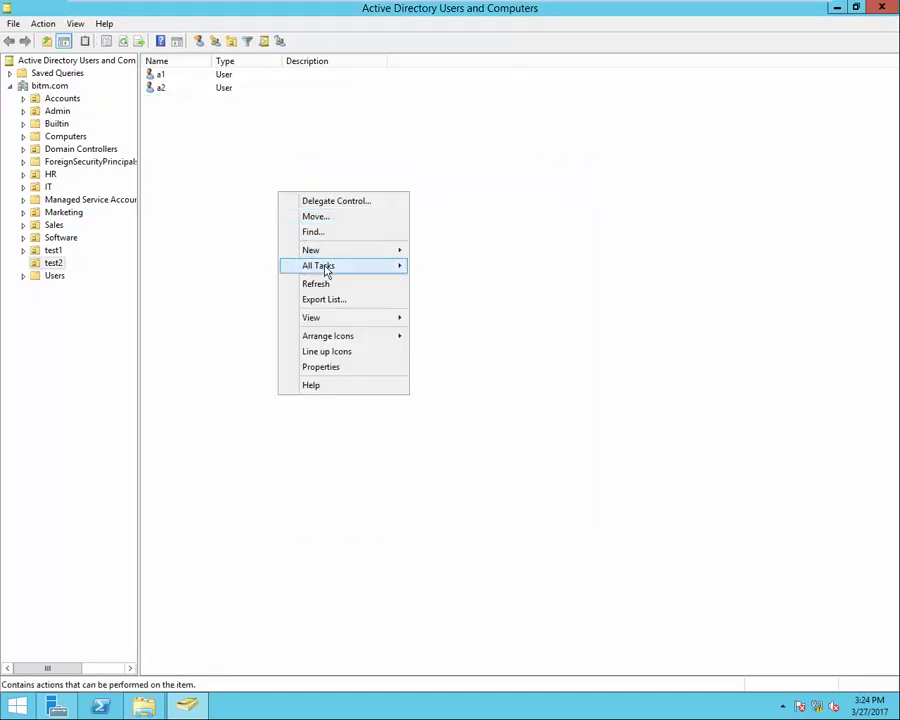
mouse_move(325, 270)
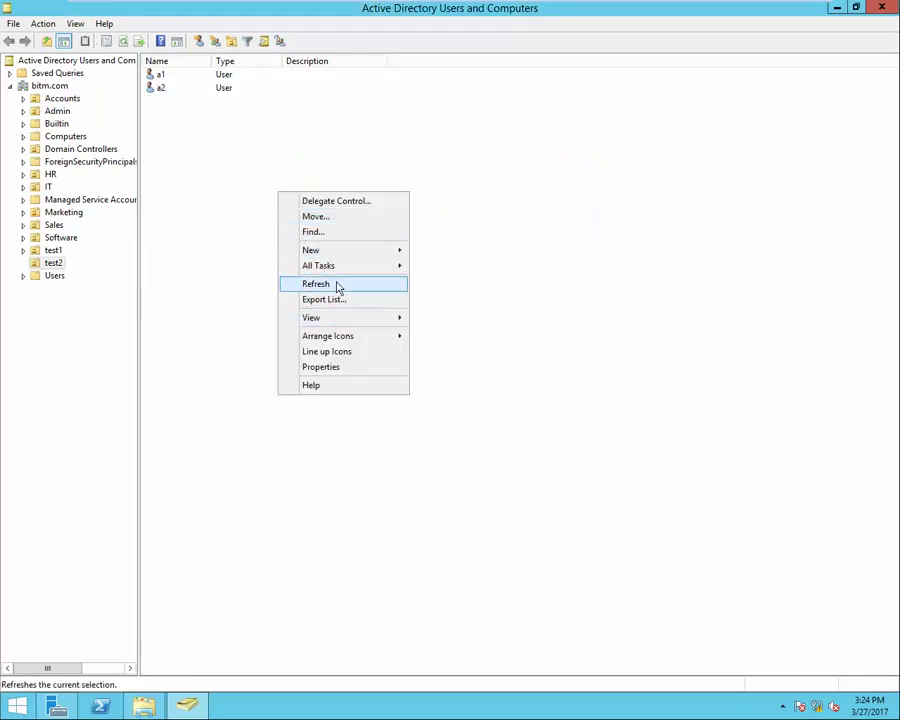
click(339, 285)
Switch to the CM1 virtual machine and check which drives Computer lists before closing it
mouse_move(656, 10)
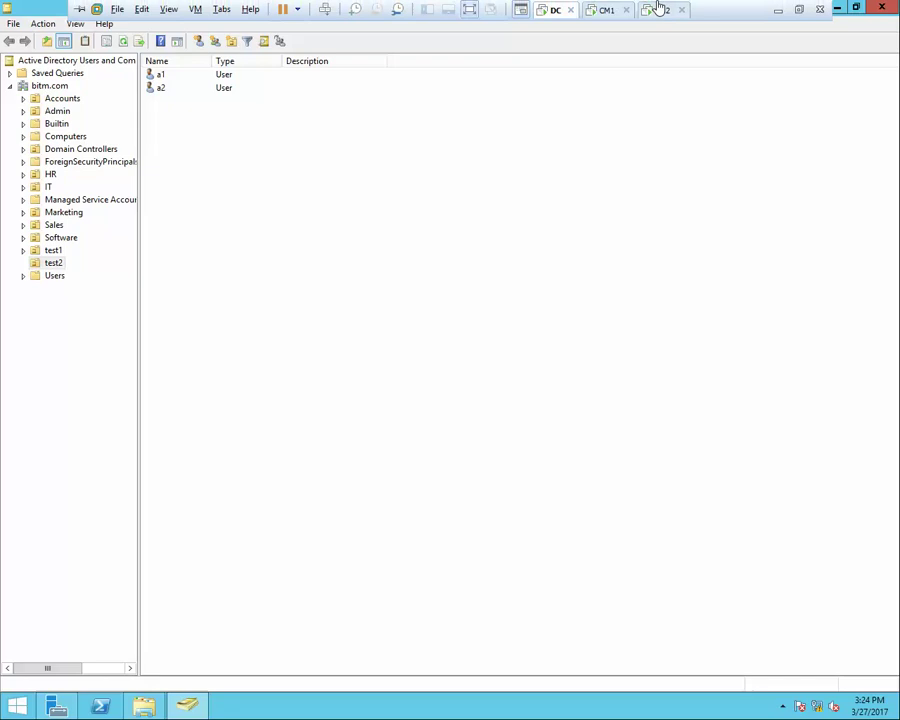
click(604, 12)
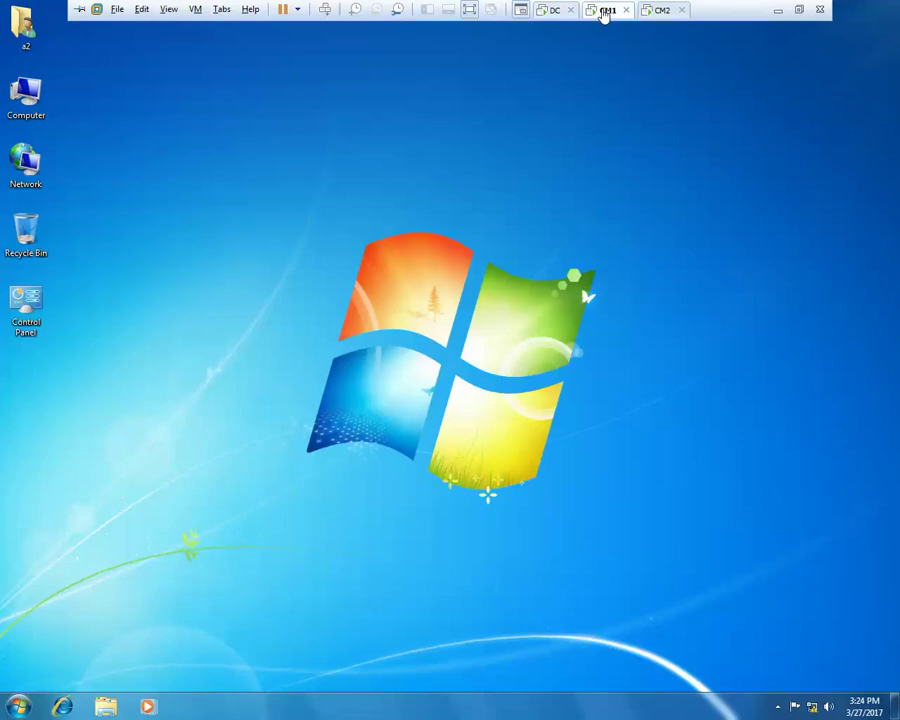
double_click(27, 94)
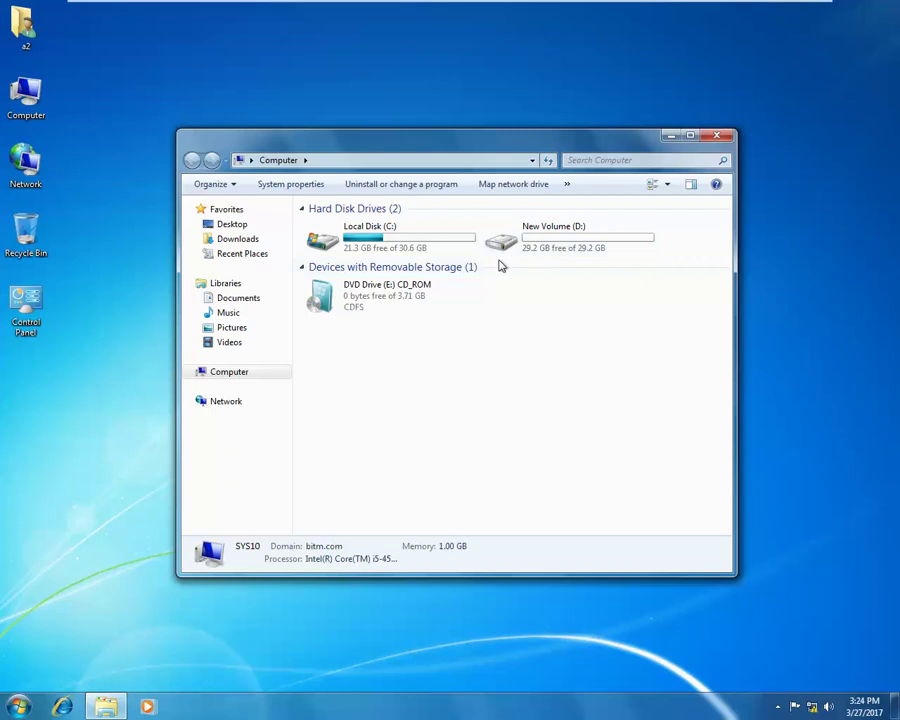
click(725, 137)
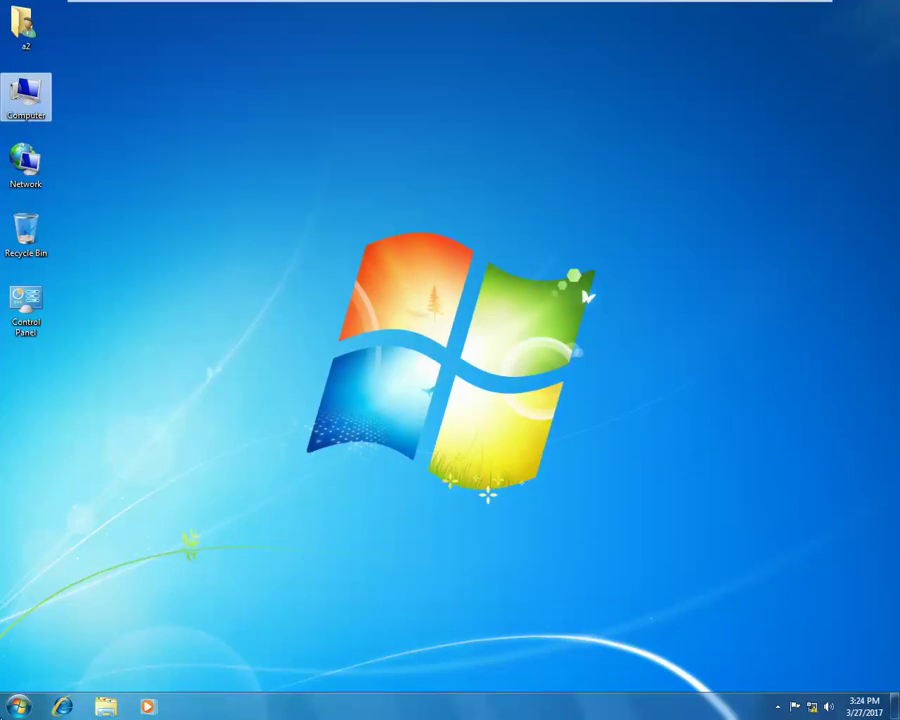
Log off from CM1 and log back on as BITM\a2 with the account password
click(18, 706)
mouse_move(245, 671)
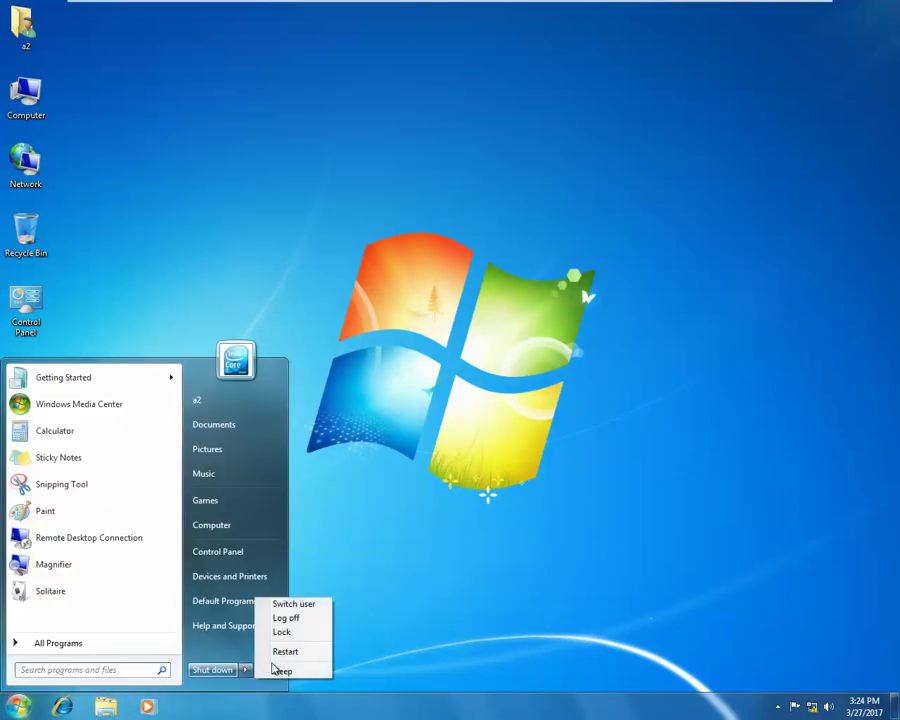
click(299, 619)
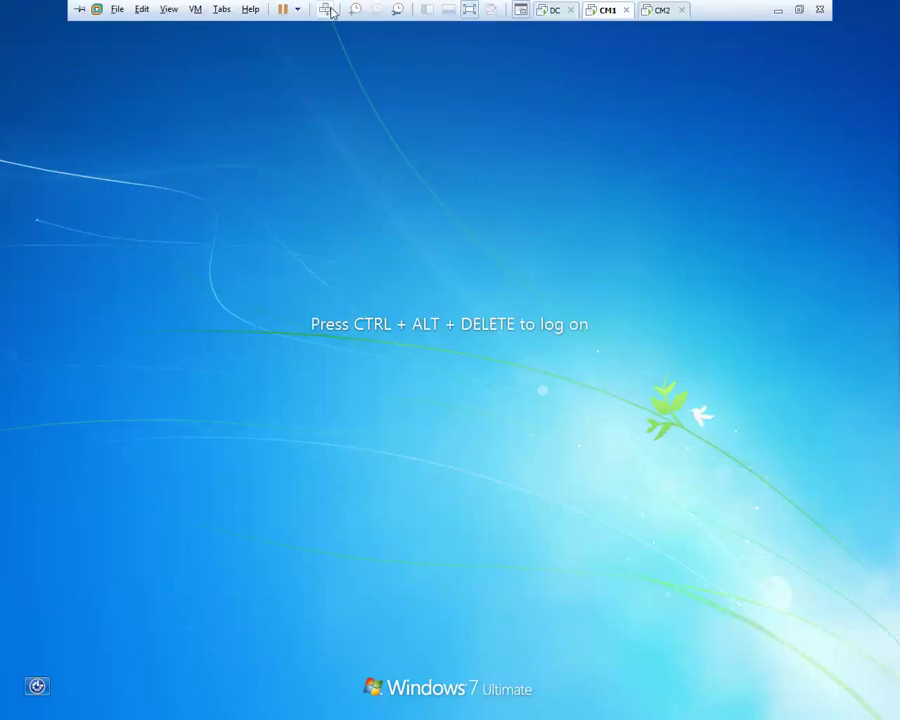
click(325, 9)
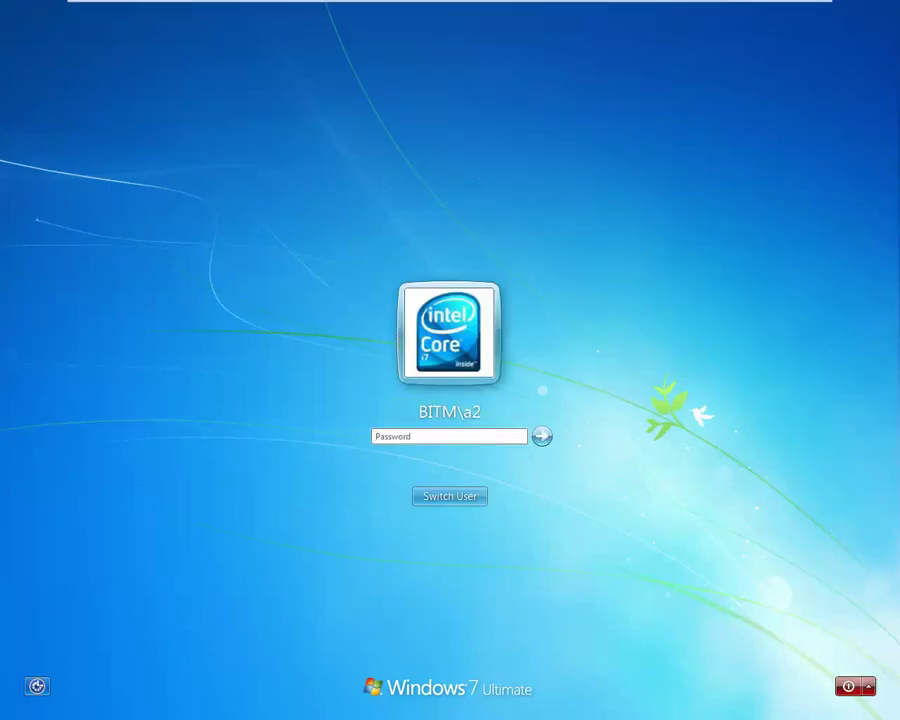
key(Return)
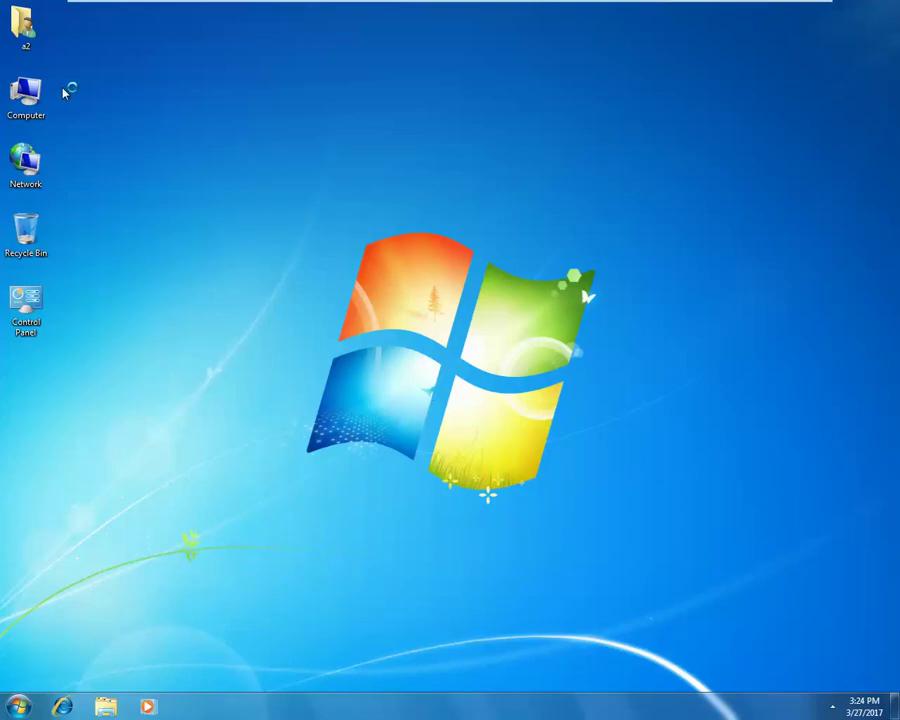
Open Computer on CM1 to check for the mapped home folder drive
double_click(27, 97)
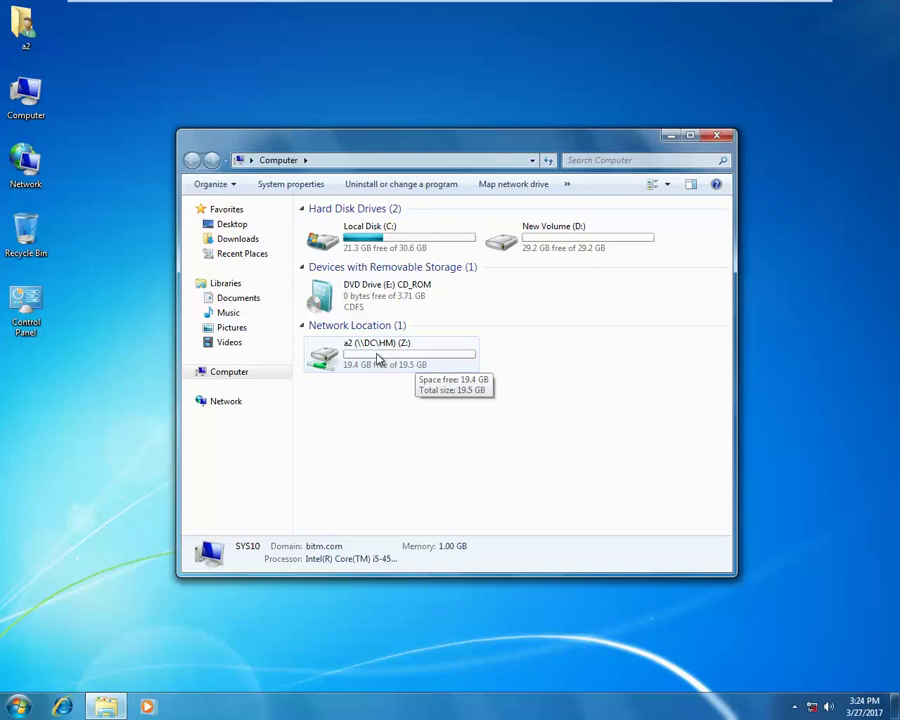
Inspect the details of network drive Z: for a2 in Computer and close the window
click(378, 360)
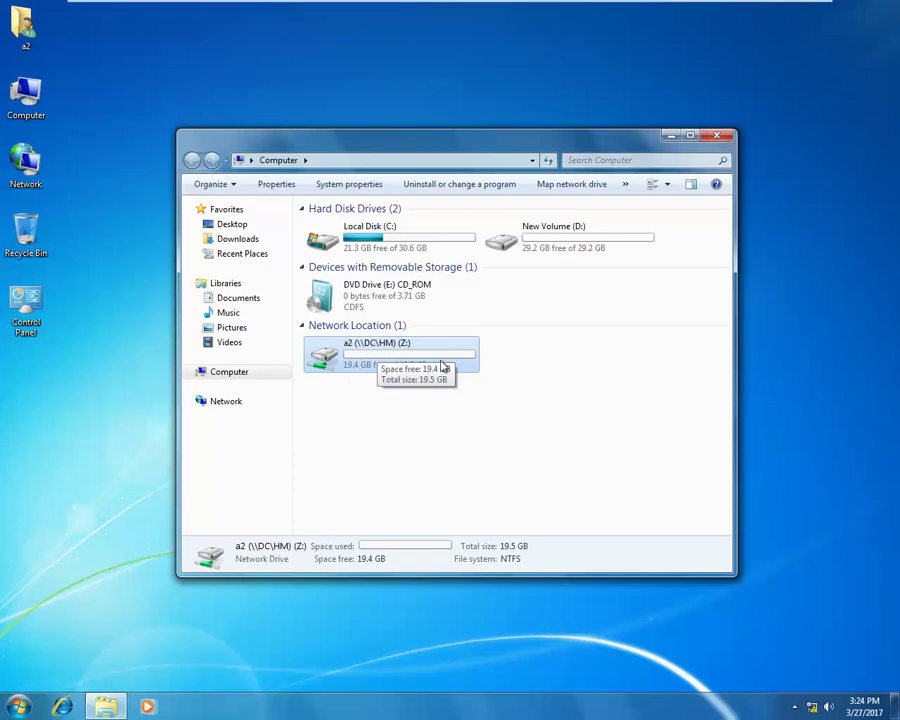
click(716, 135)
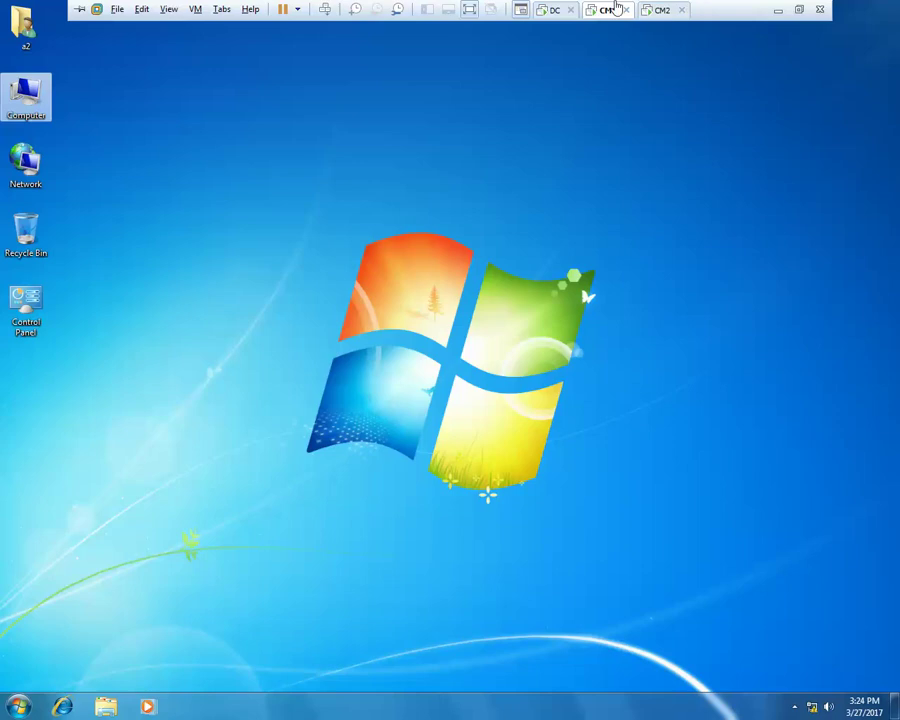
Switch to the DC virtual machine, check the home folder connection in user a2's profile properties, and close them
click(554, 10)
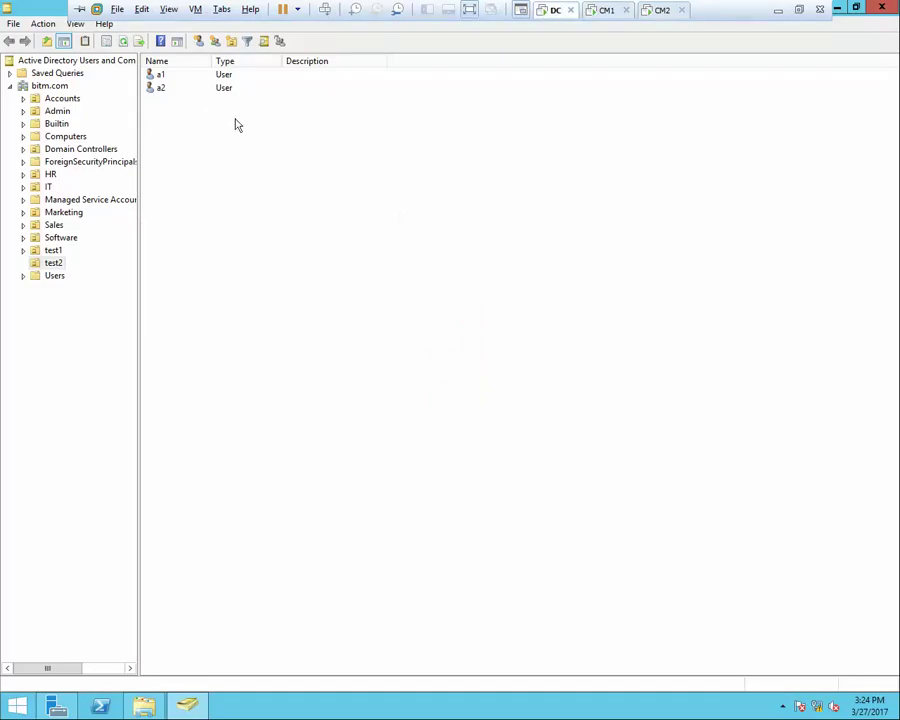
double_click(166, 90)
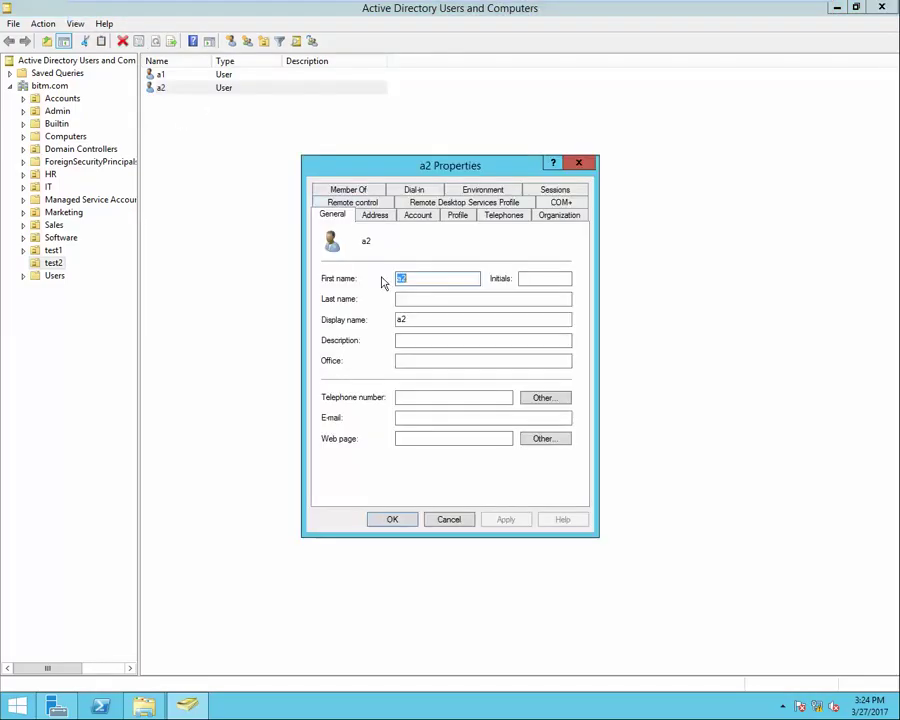
click(457, 217)
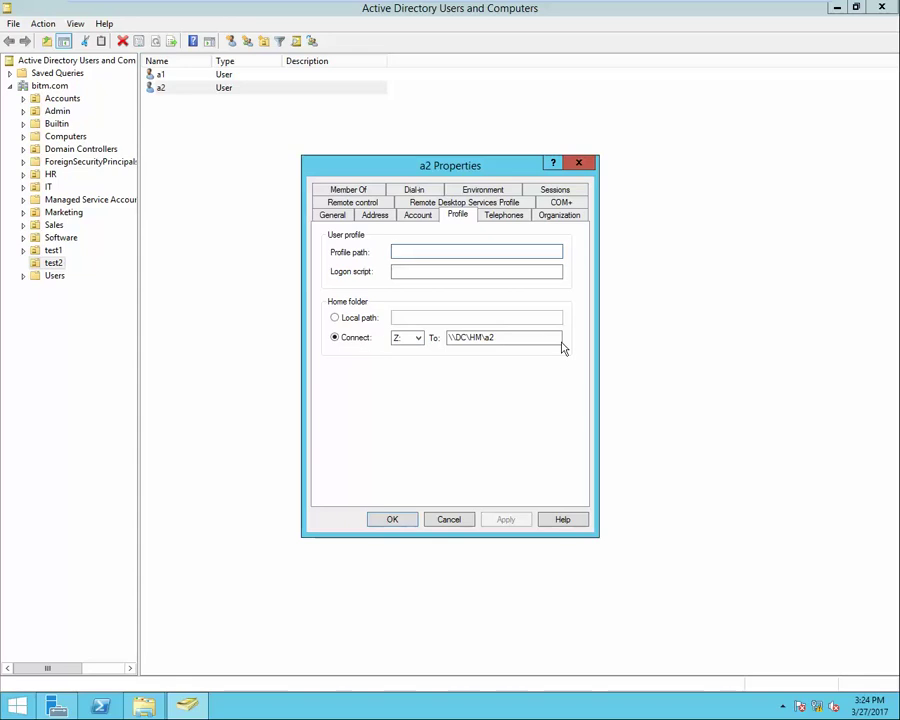
click(588, 165)
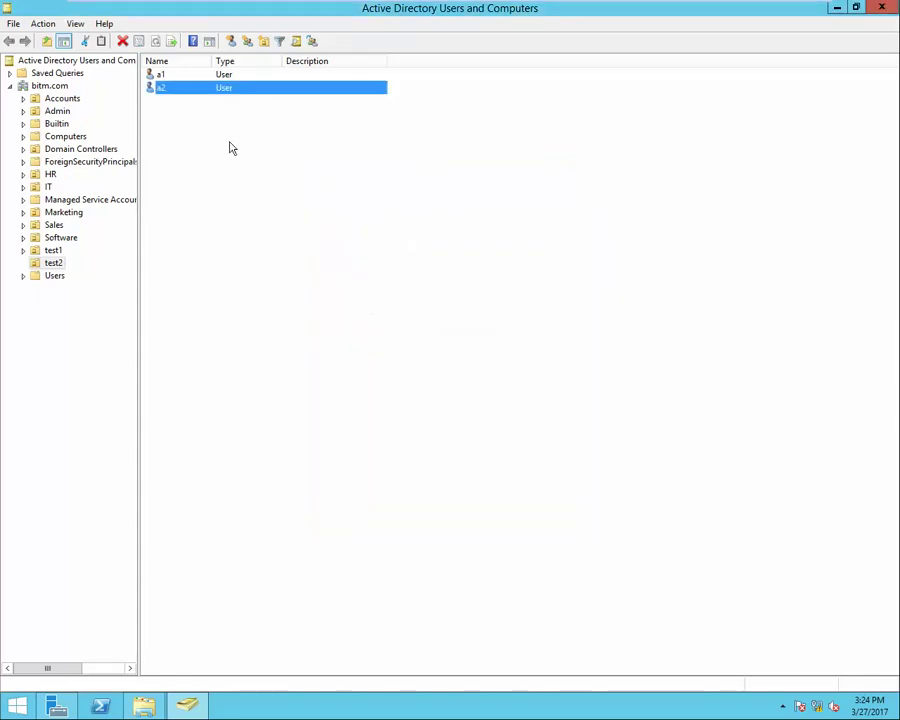
Reopen user a2's properties to review the profile path and home folder settings once more, leaving them as they are
click(200, 112)
click(173, 90)
key(Return)
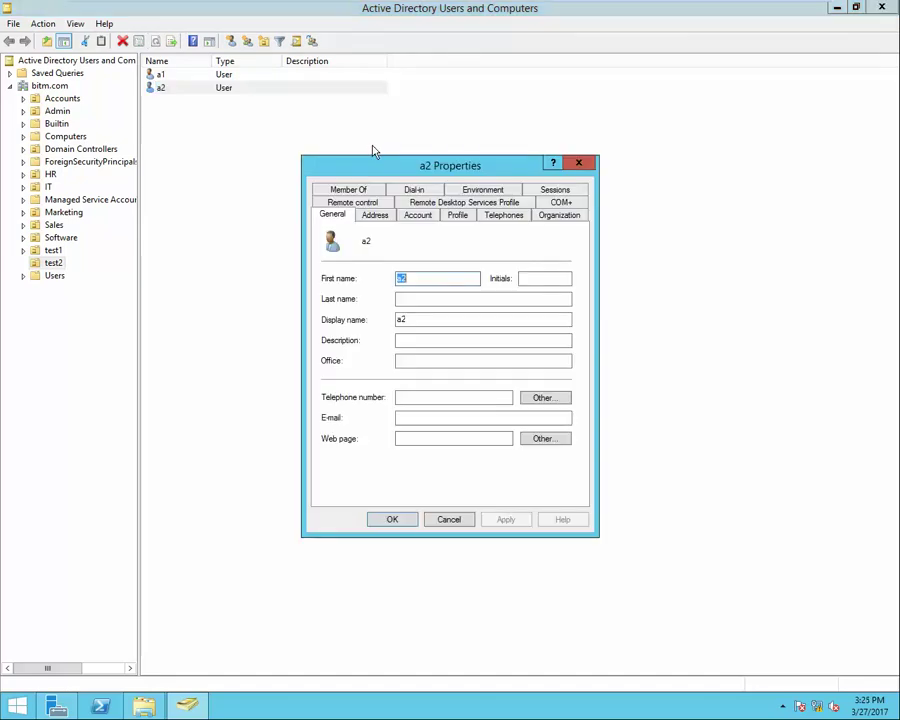
click(457, 216)
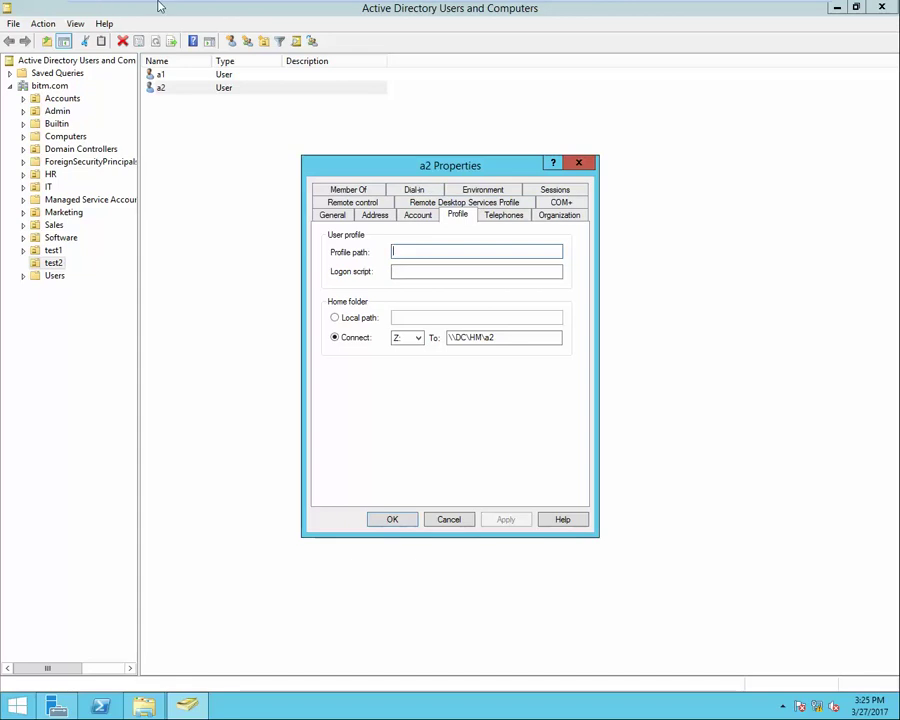
click(578, 163)
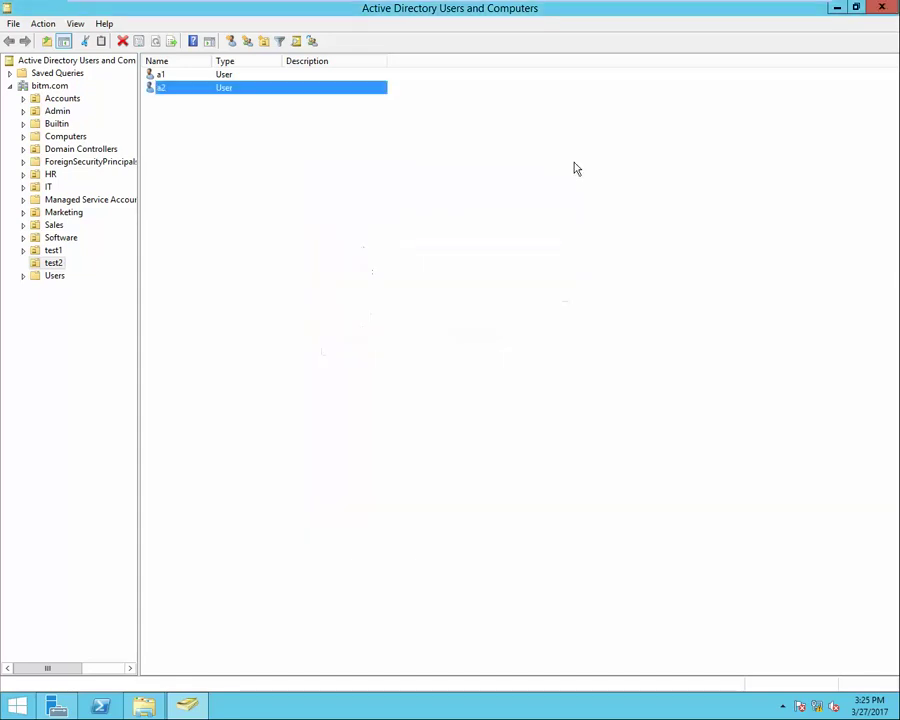
Close Active Directory Users and Computers, refresh and minimize Server Manager, and close the New Volume (D:) folder window
click(880, 7)
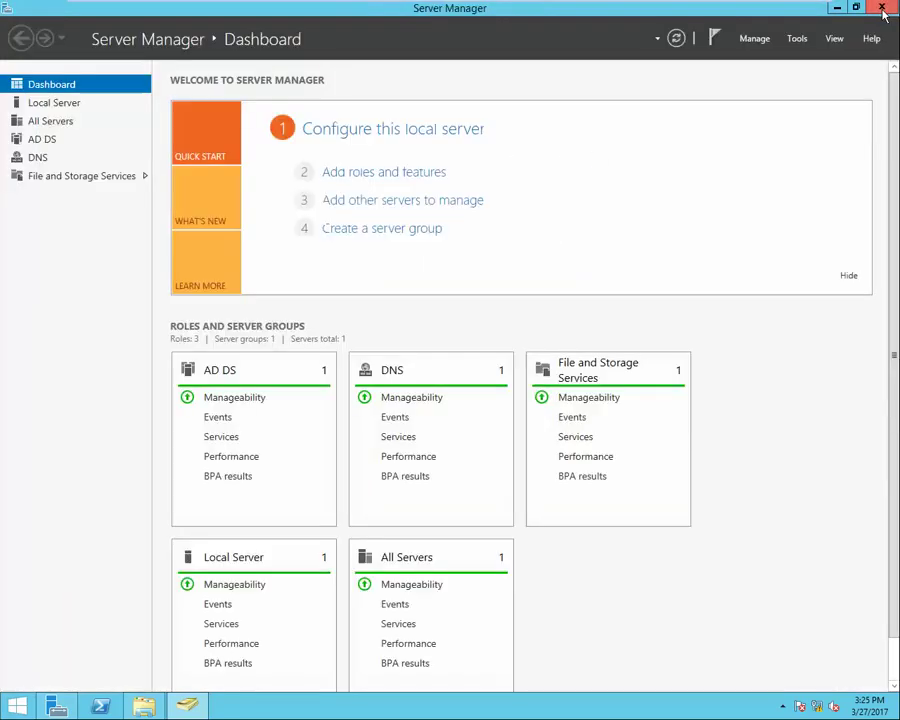
click(677, 39)
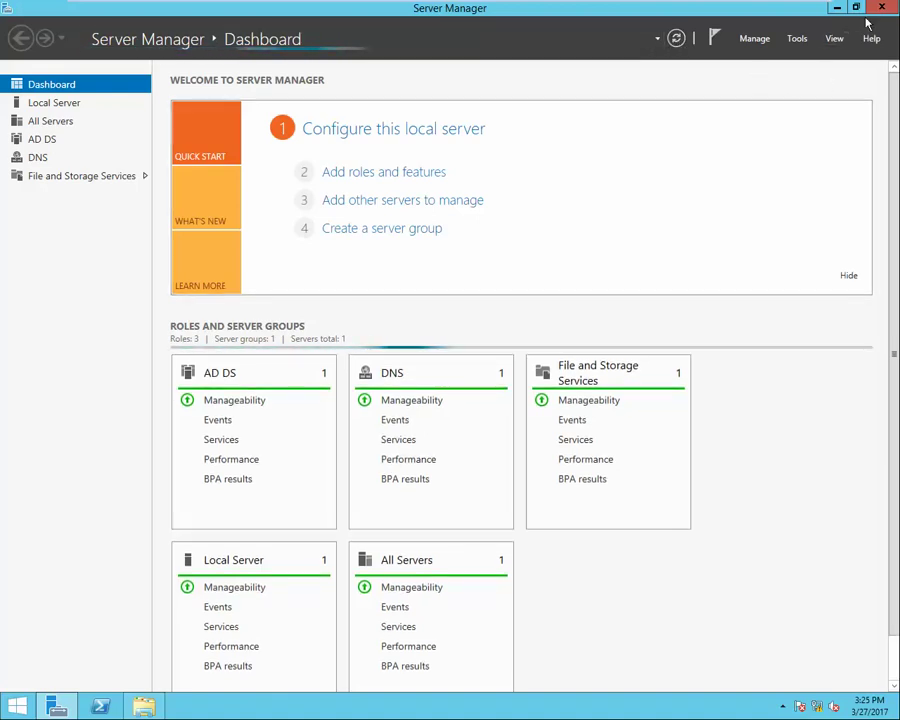
click(836, 9)
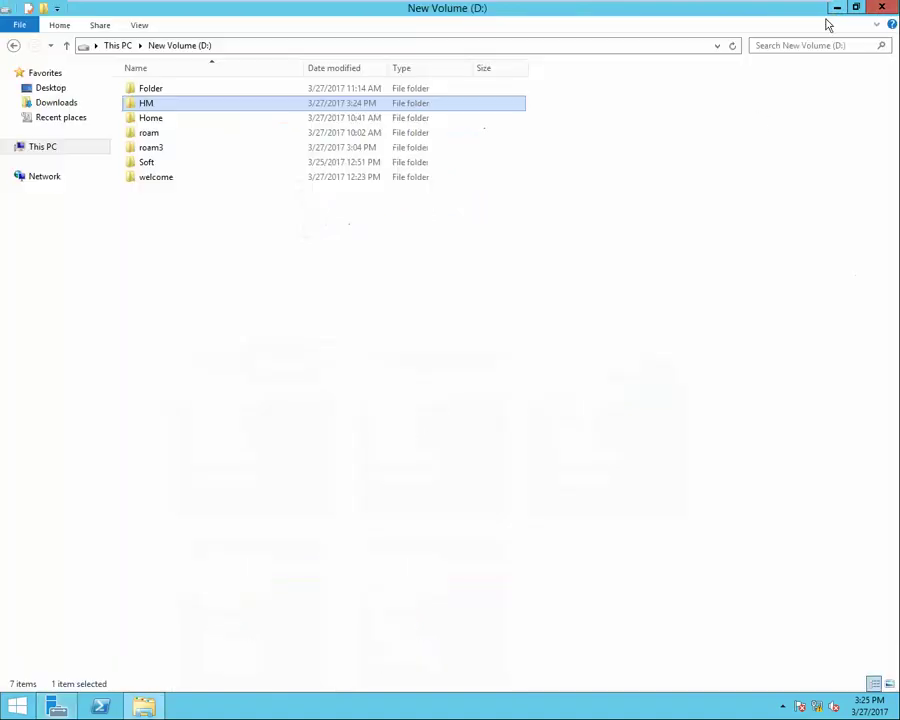
click(878, 8)
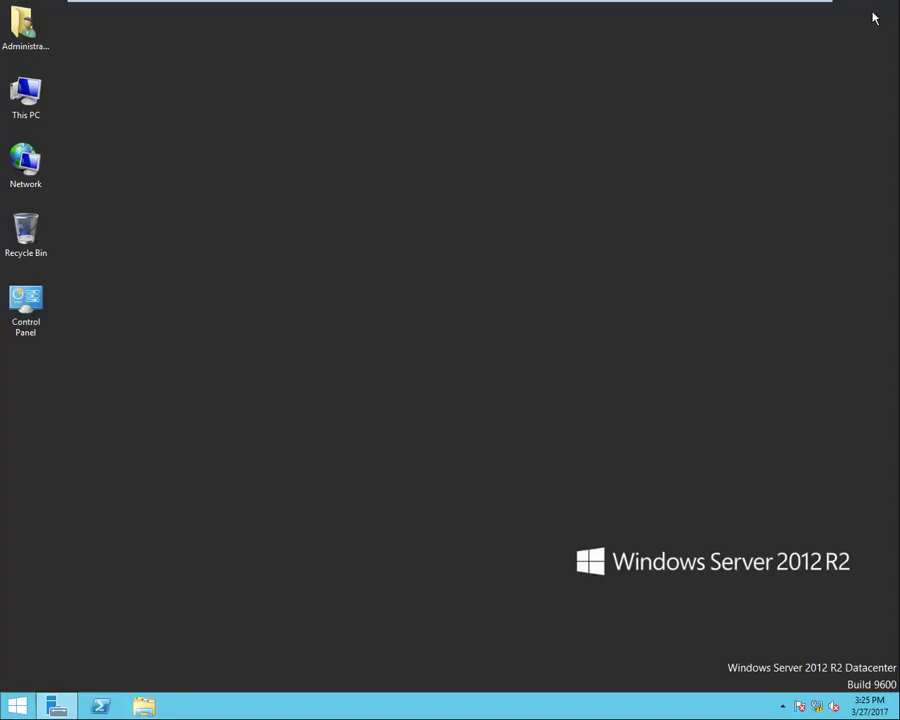
Refresh the DC server's desktop and minimize the virtual machine window to return to the host desktop
right_click(556, 110)
click(591, 150)
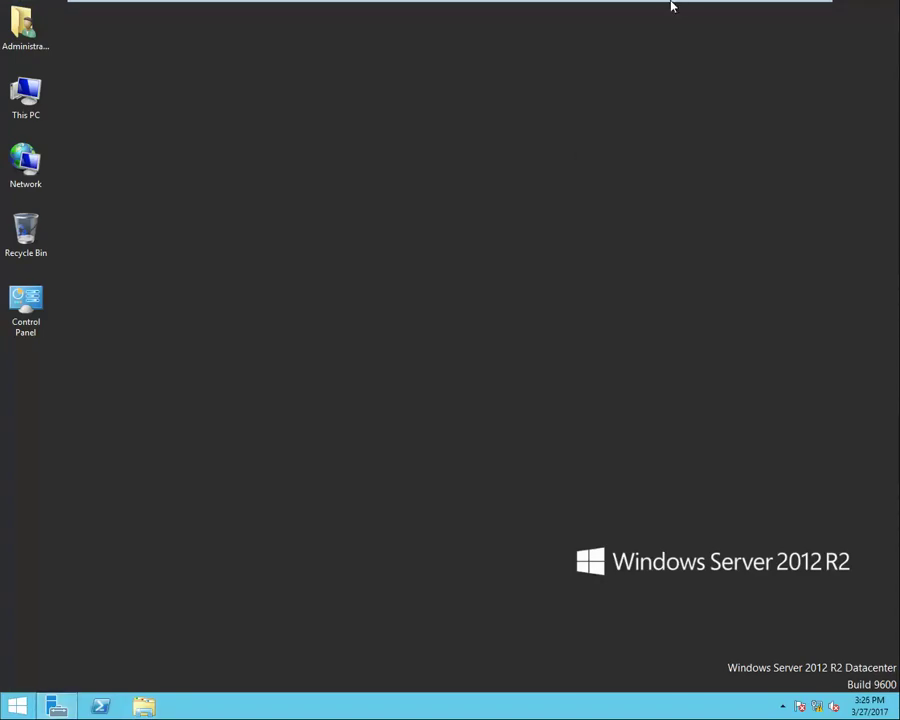
mouse_move(677, 8)
click(778, 10)
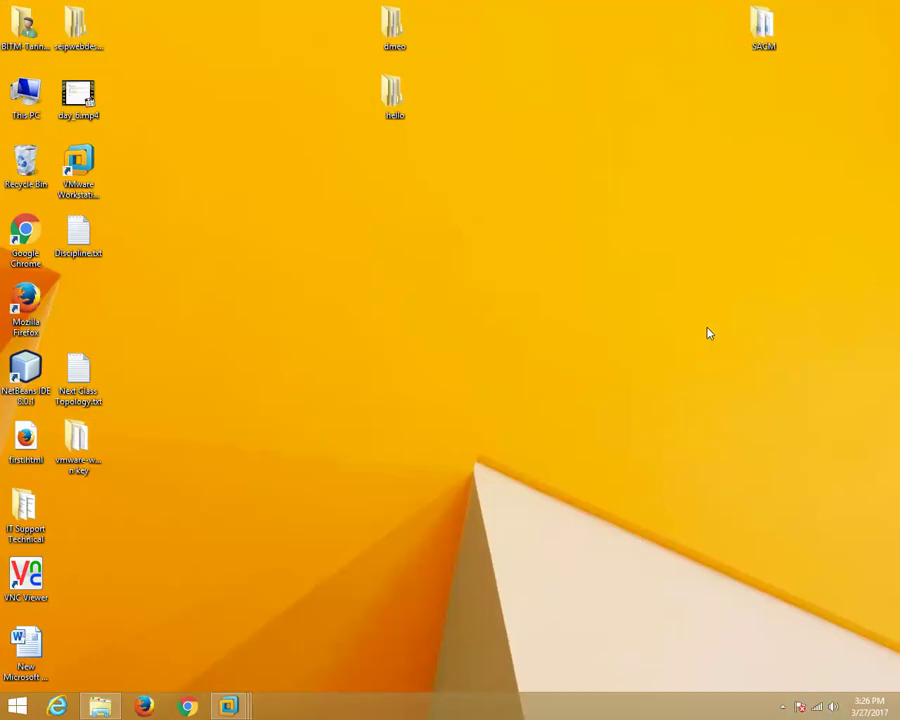
click(799, 707)
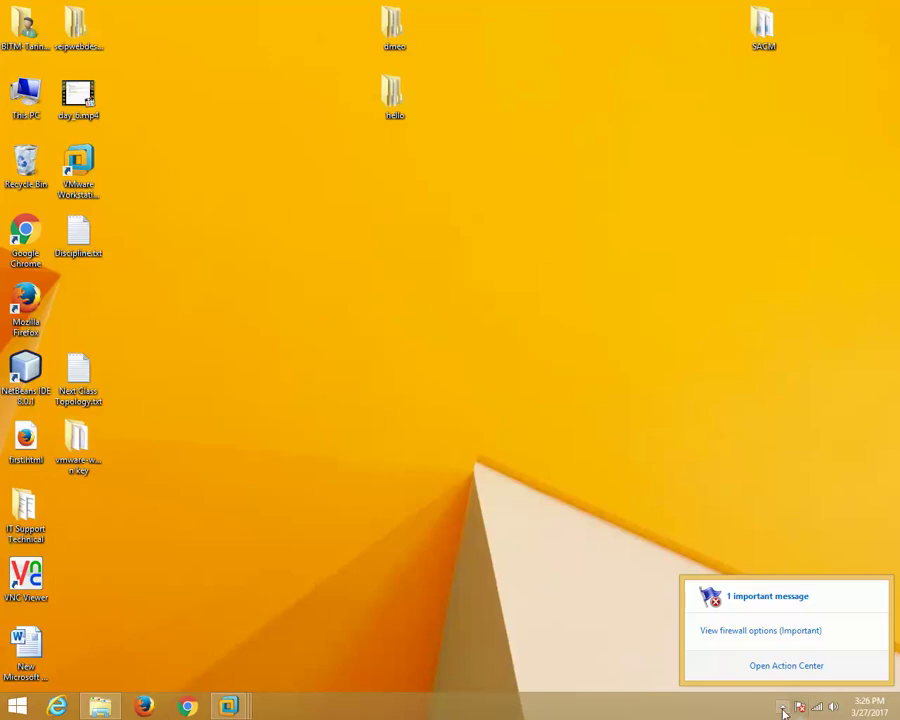